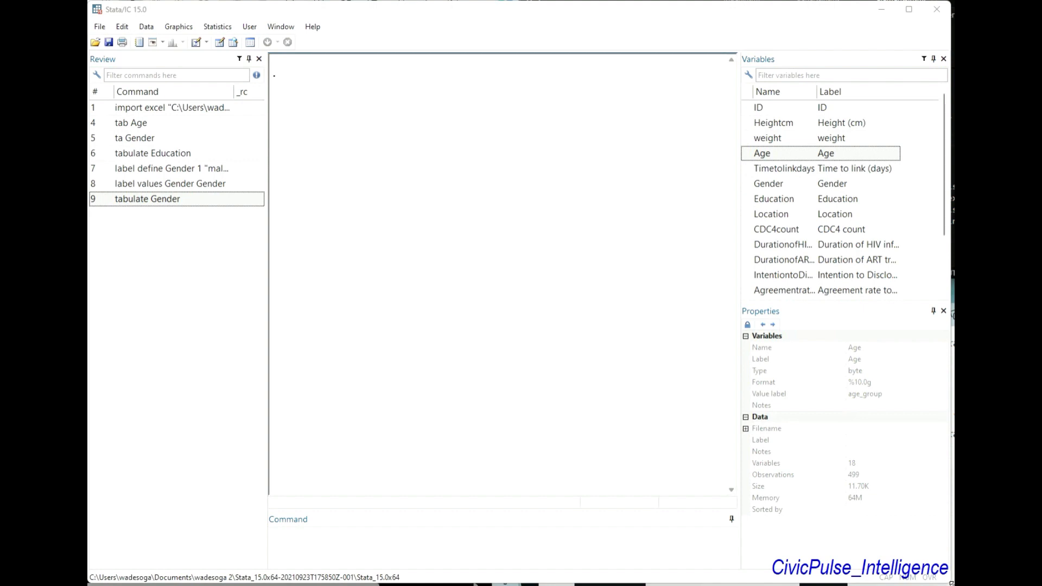
Run a frequency tabulation of the Age variable with the tab command
{"action": "left_click", "coordinate": [451, 540]}
{"action": "type", "text": "tb"}
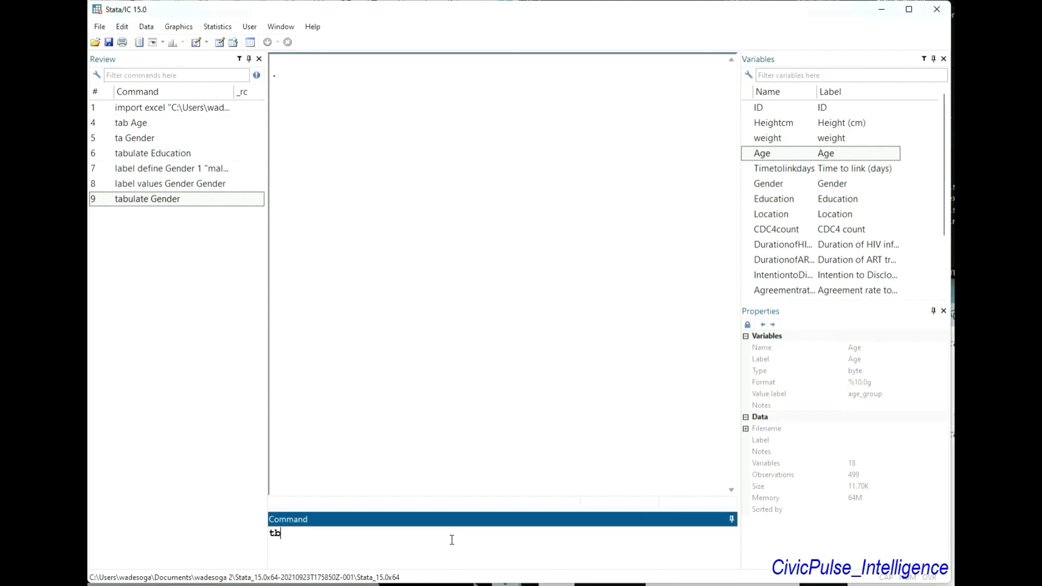
{"action": "key", "text": "BackSpace"}
{"action": "type", "text": "ab"}
{"action": "double_click", "coordinate": [747, 154]}
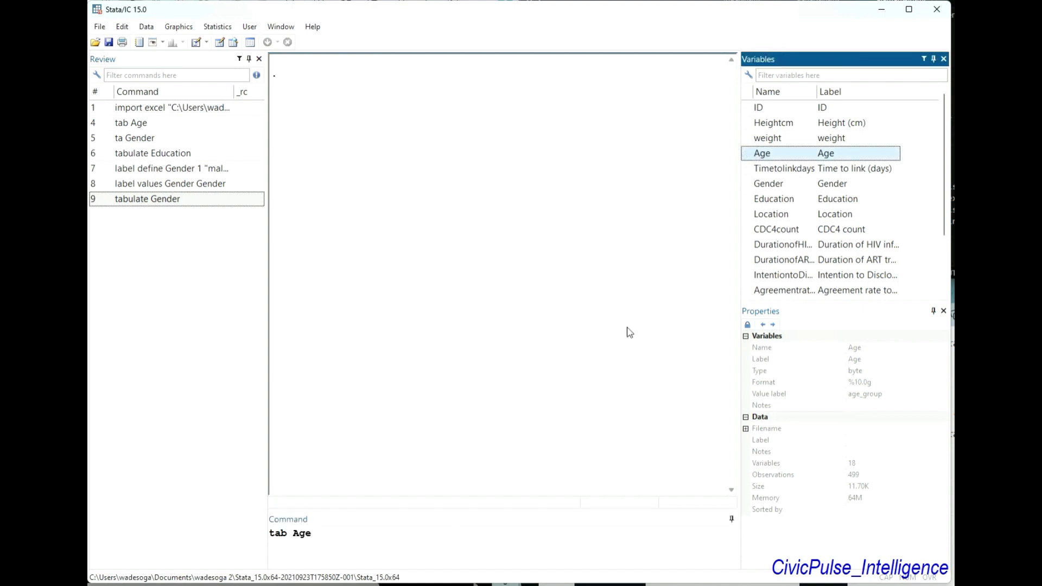
{"action": "key", "text": "Return"}
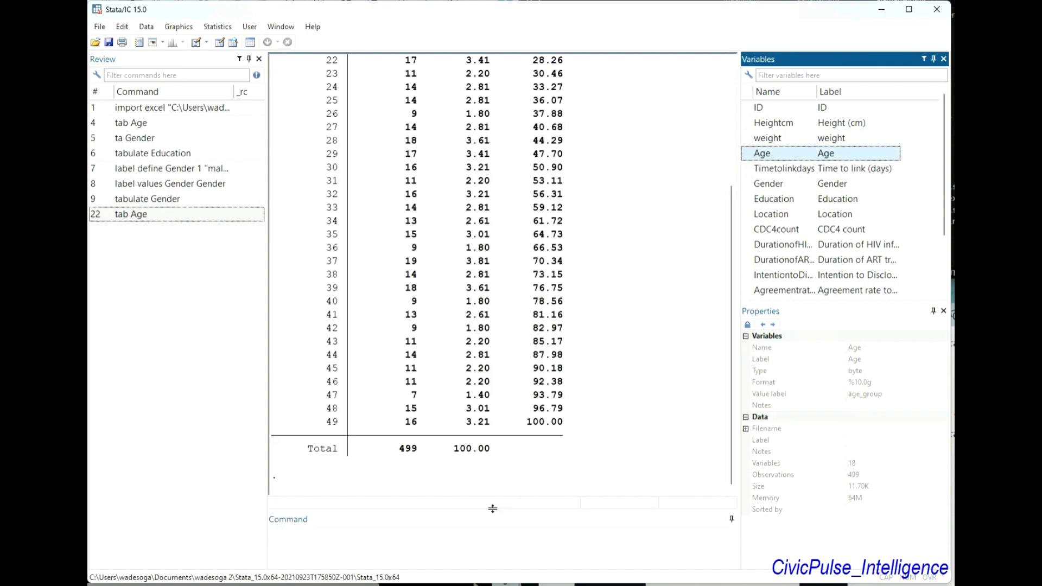
Examine the Age frequency table from the youngest to the oldest age to plan the age-group ranges
{"action": "scroll", "coordinate": [470, 292], "scroll_direction": "up", "scroll_amount": 4}
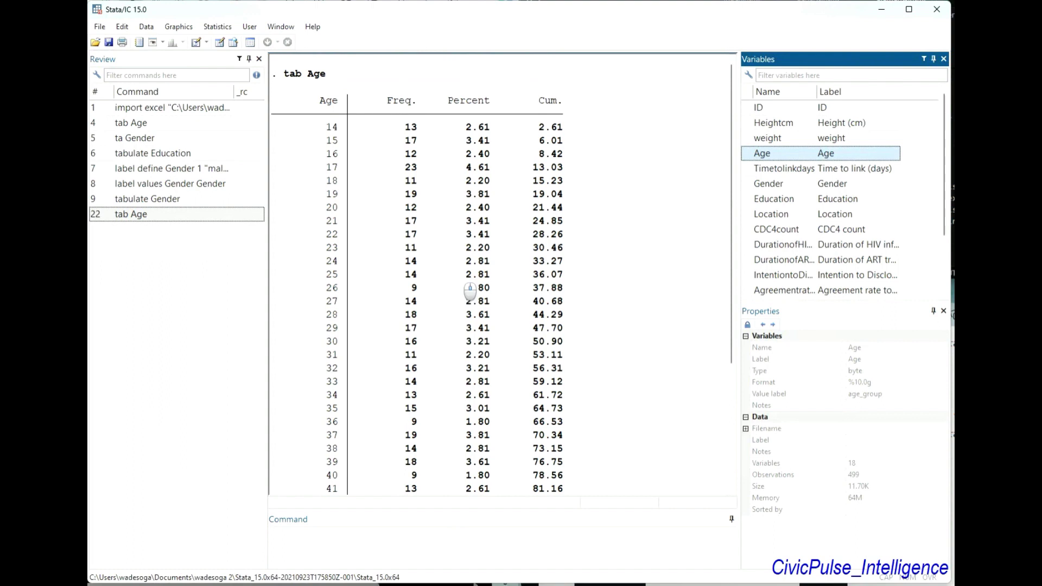
{"action": "scroll", "coordinate": [470, 292], "scroll_direction": "down", "scroll_amount": 2}
{"action": "scroll", "coordinate": [470, 292], "scroll_direction": "up", "scroll_amount": 2}
{"action": "scroll", "coordinate": [367, 263], "scroll_direction": "down", "scroll_amount": 3}
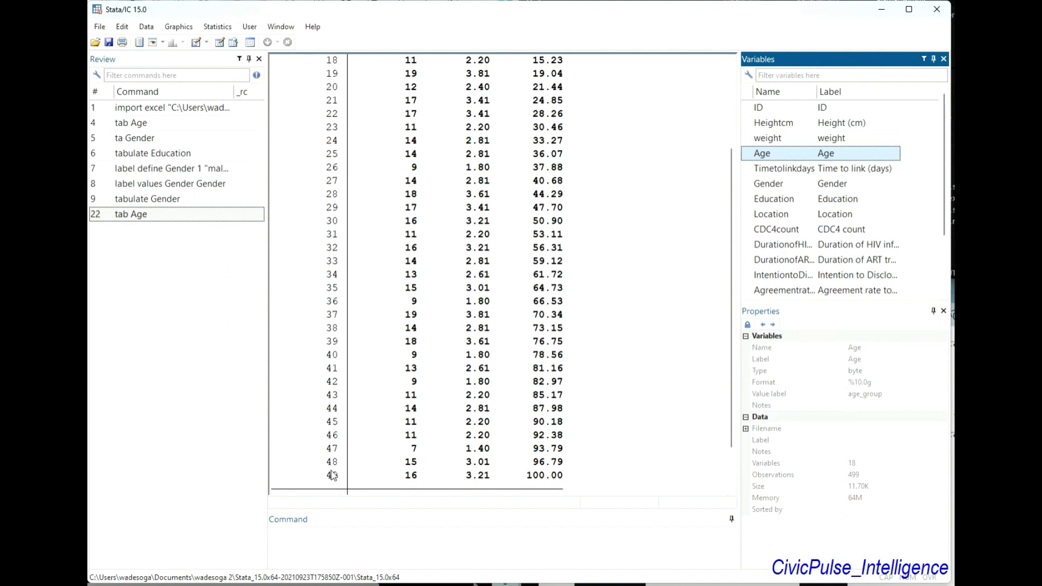
{"action": "scroll", "coordinate": [333, 473], "scroll_direction": "down", "scroll_amount": 1}
{"action": "scroll", "coordinate": [335, 433], "scroll_direction": "up", "scroll_amount": 1}
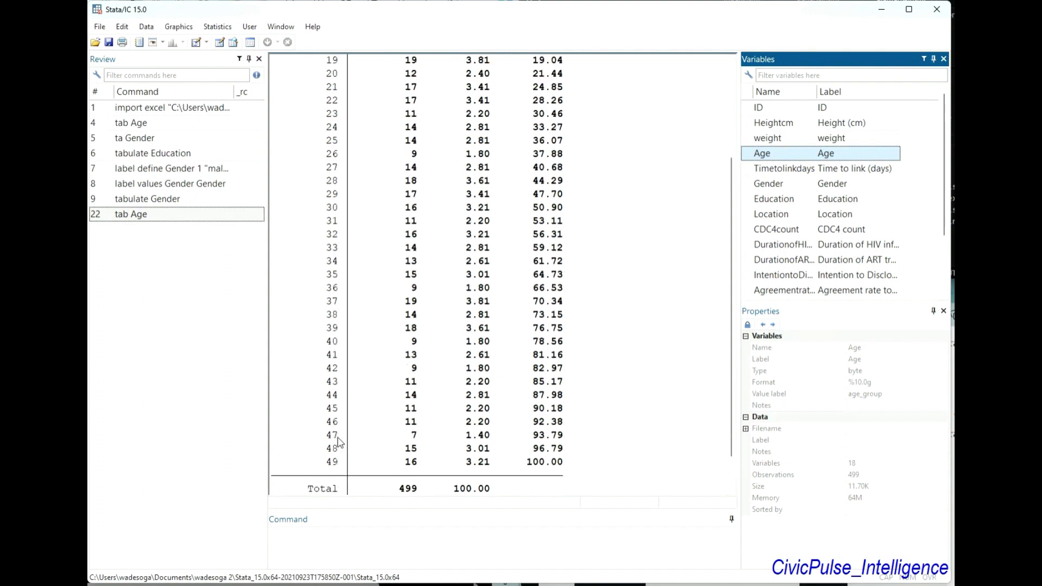
{"action": "scroll", "coordinate": [338, 439], "scroll_direction": "down", "scroll_amount": 1}
{"action": "scroll", "coordinate": [338, 440], "scroll_direction": "up", "scroll_amount": 3}
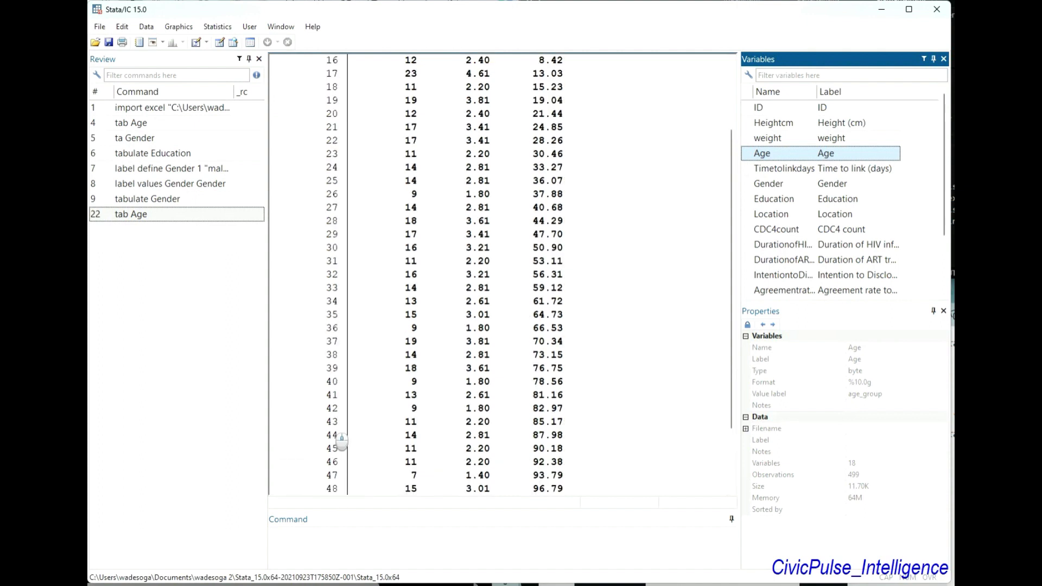
{"action": "scroll", "coordinate": [358, 283], "scroll_direction": "up", "scroll_amount": 1}
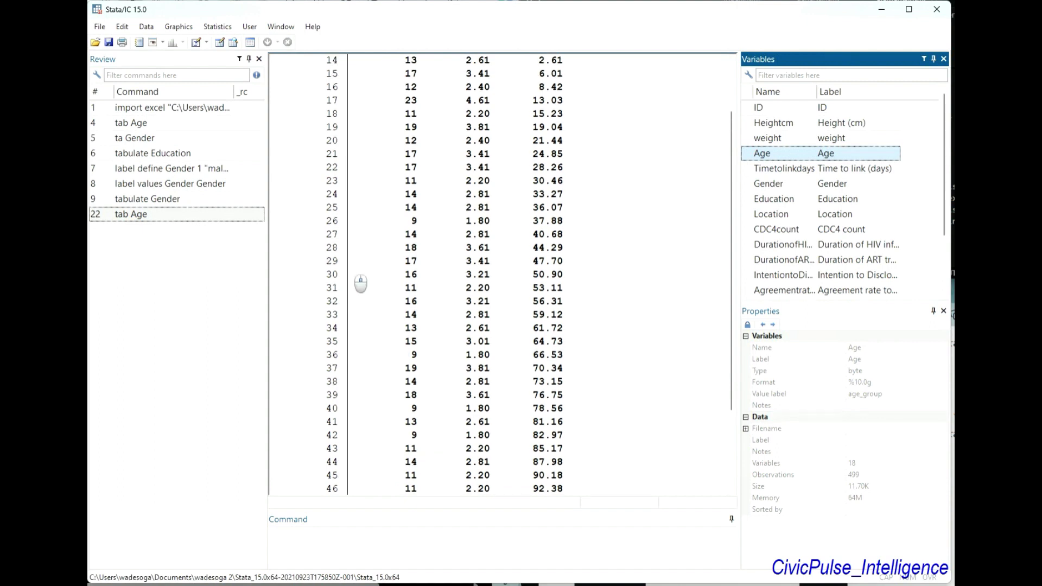
{"action": "scroll", "coordinate": [361, 283], "scroll_direction": "up", "scroll_amount": 1}
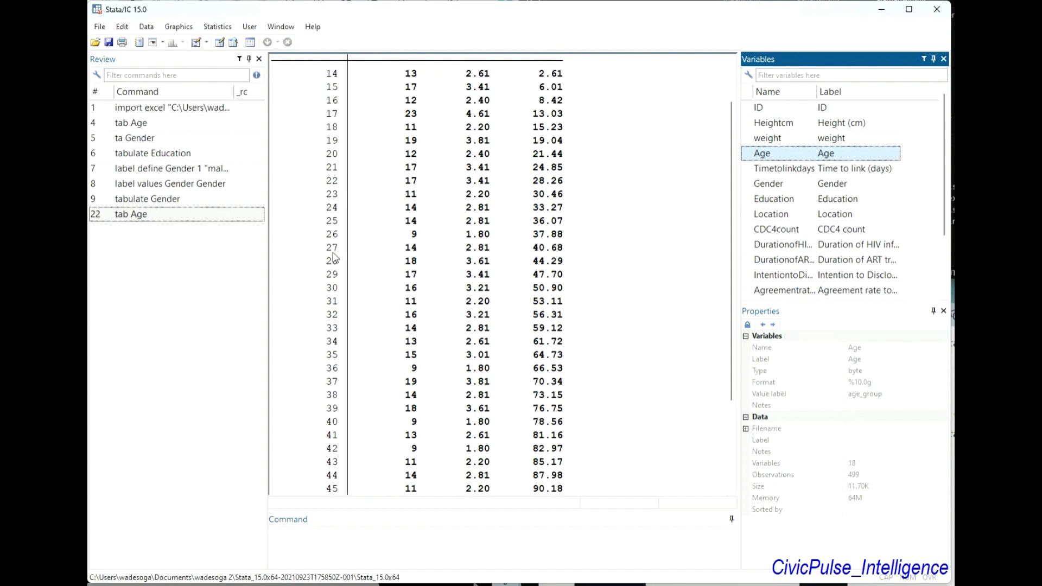
{"action": "scroll", "coordinate": [336, 258], "scroll_direction": "down", "scroll_amount": 3}
{"action": "scroll", "coordinate": [336, 255], "scroll_direction": "up", "scroll_amount": 4}
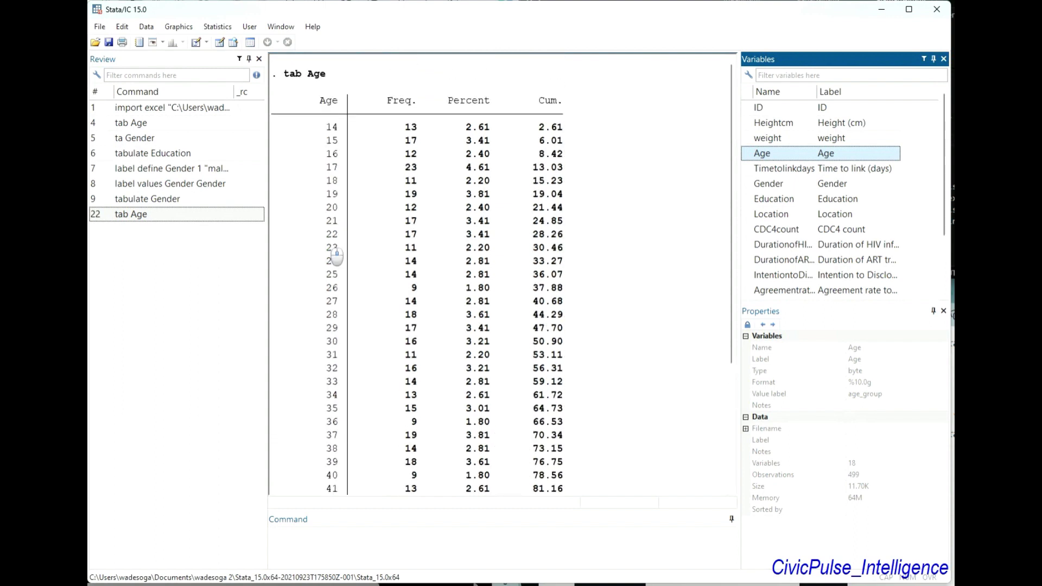
{"action": "scroll", "coordinate": [336, 255], "scroll_direction": "down", "scroll_amount": 3}
{"action": "scroll", "coordinate": [337, 255], "scroll_direction": "up", "scroll_amount": 3}
{"action": "scroll", "coordinate": [337, 255], "scroll_direction": "down", "scroll_amount": 3}
{"action": "scroll", "coordinate": [334, 256], "scroll_direction": "up", "scroll_amount": 3}
{"action": "scroll", "coordinate": [337, 255], "scroll_direction": "down", "scroll_amount": 3}
{"action": "scroll", "coordinate": [335, 256], "scroll_direction": "up", "scroll_amount": 3}
{"action": "scroll", "coordinate": [352, 391], "scroll_direction": "down", "scroll_amount": 4}
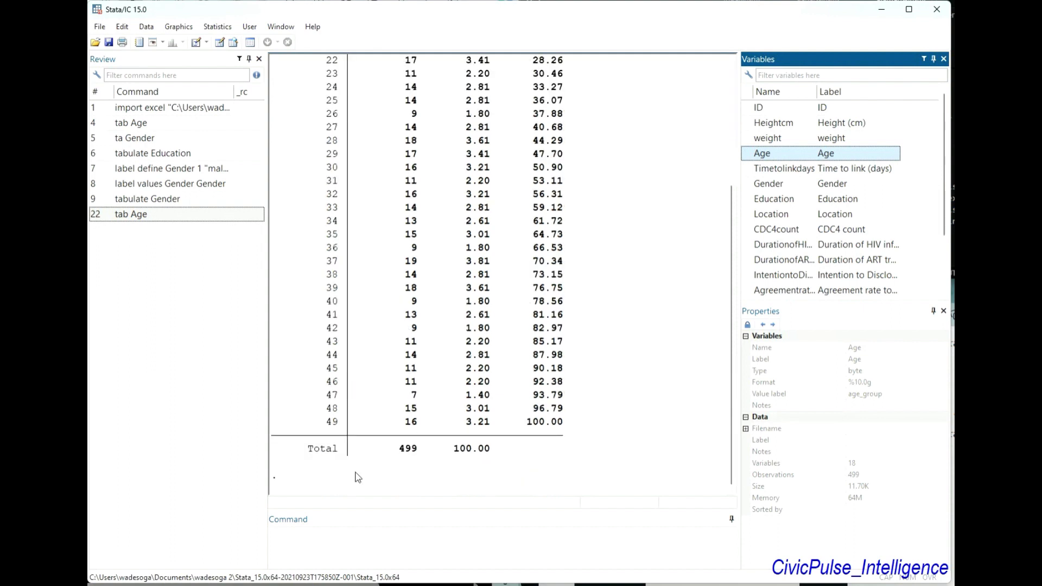
Recode Age into a new variable Age_group with the rules 14/19=1 20/24=2 25/29=3 30/34=4 35/39=5 40/44=6 45/49=7
{"action": "left_click", "coordinate": [364, 540]}
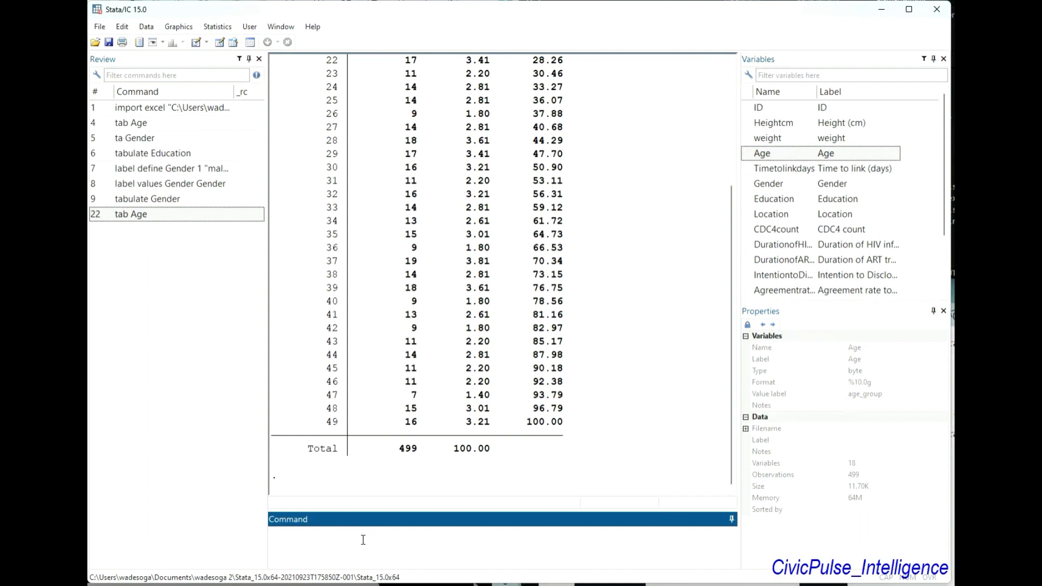
{"action": "type", "text": "recode"}
{"action": "type", "text": "age"}
{"action": "key", "text": "BackSpace"}
{"action": "key", "text": "BackSpace"}
{"action": "key", "text": "BackSpace"}
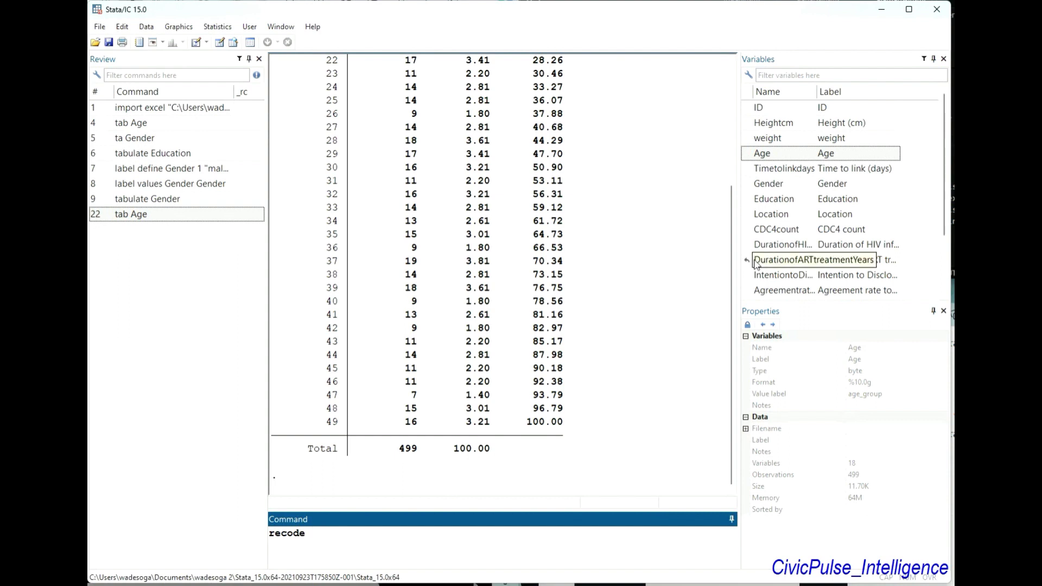
{"action": "type", "text": "age"}
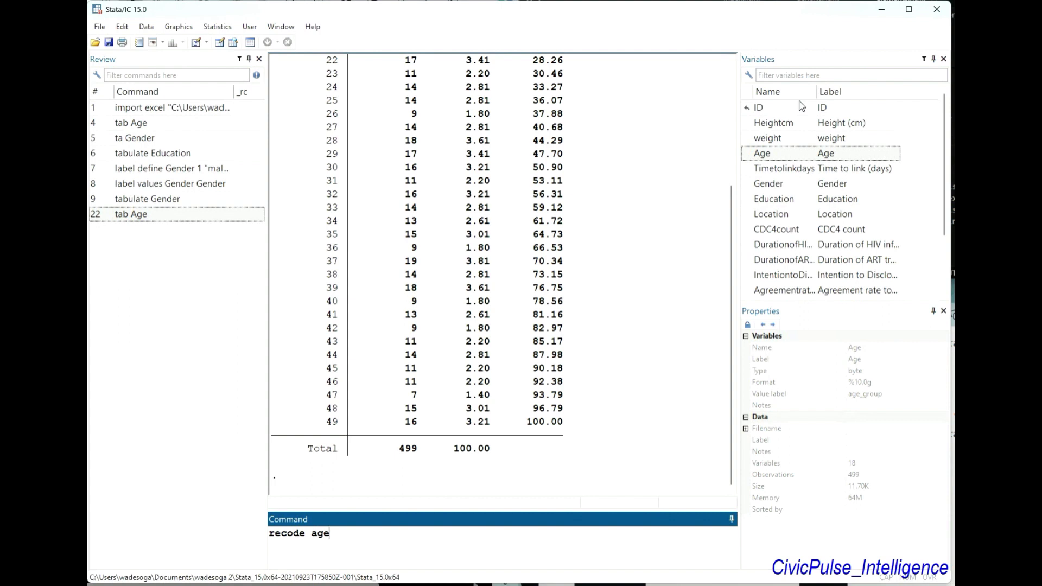
{"action": "key", "text": "BackSpace"}
{"action": "key", "text": "BackSpace"}
{"action": "key", "text": "BackSpace"}
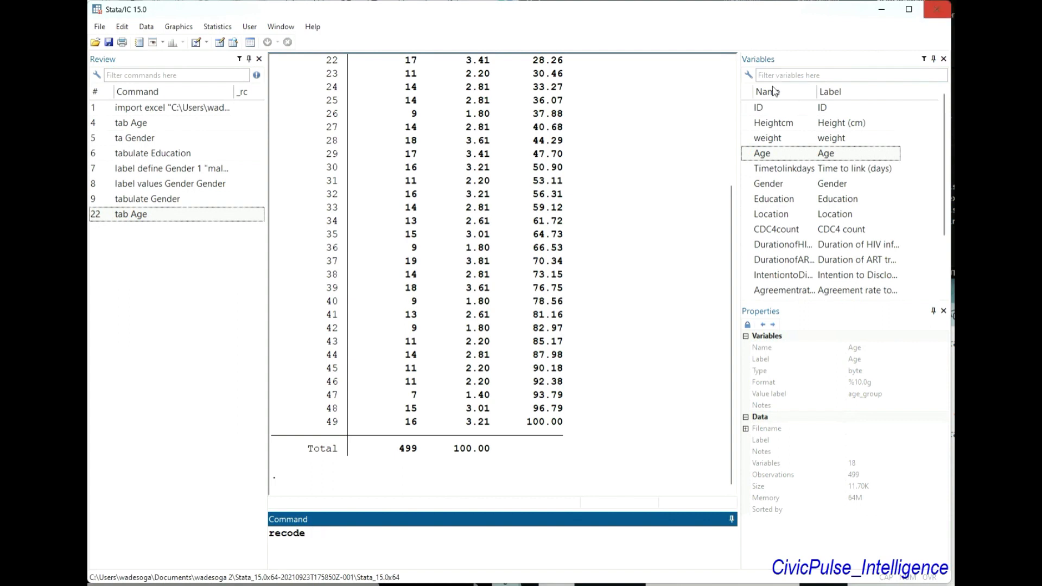
{"action": "left_click", "coordinate": [748, 155]}
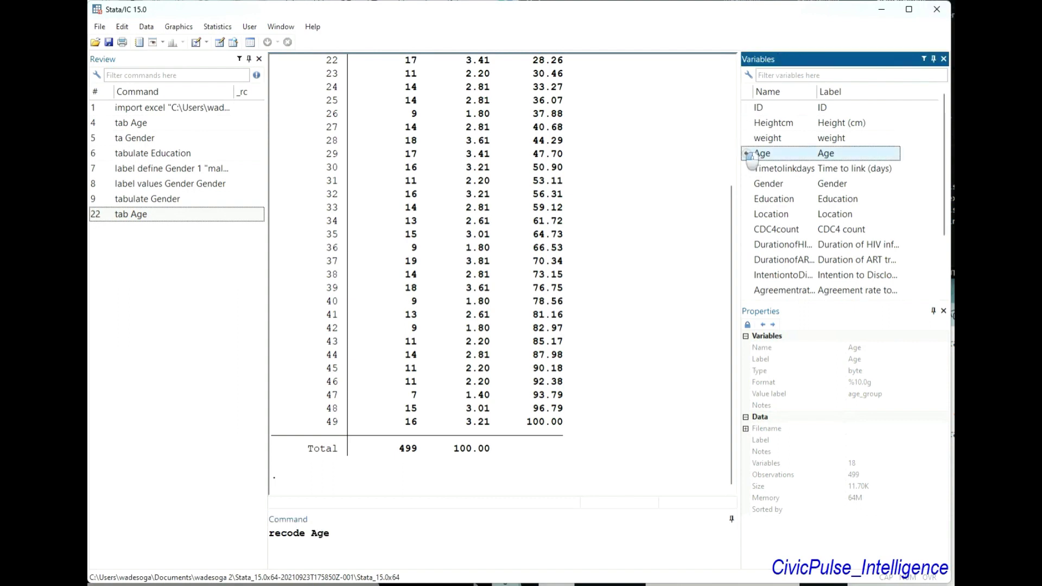
{"action": "left_click", "coordinate": [477, 542]}
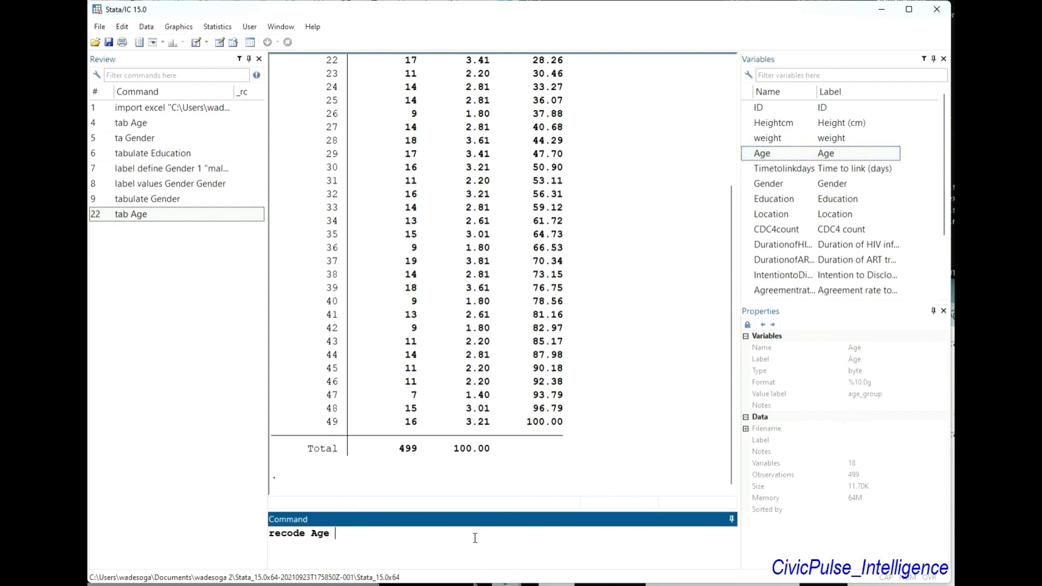
{"action": "type", "text": "14/19=1 20/24=2 254"}
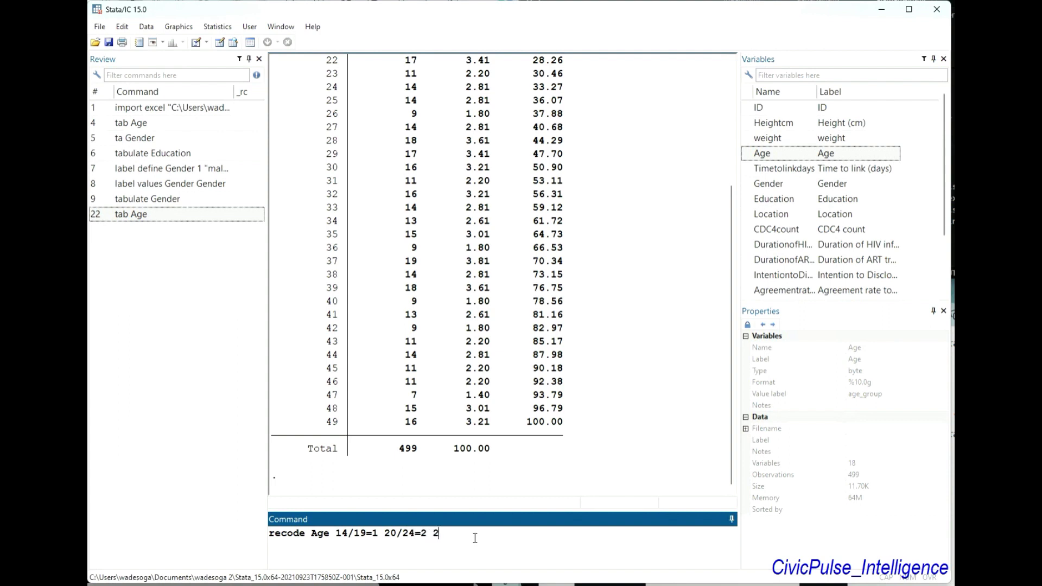
{"action": "key", "text": "BackSpace"}
{"action": "type", "text": "/29=3 30/34=4 35/39=5"}
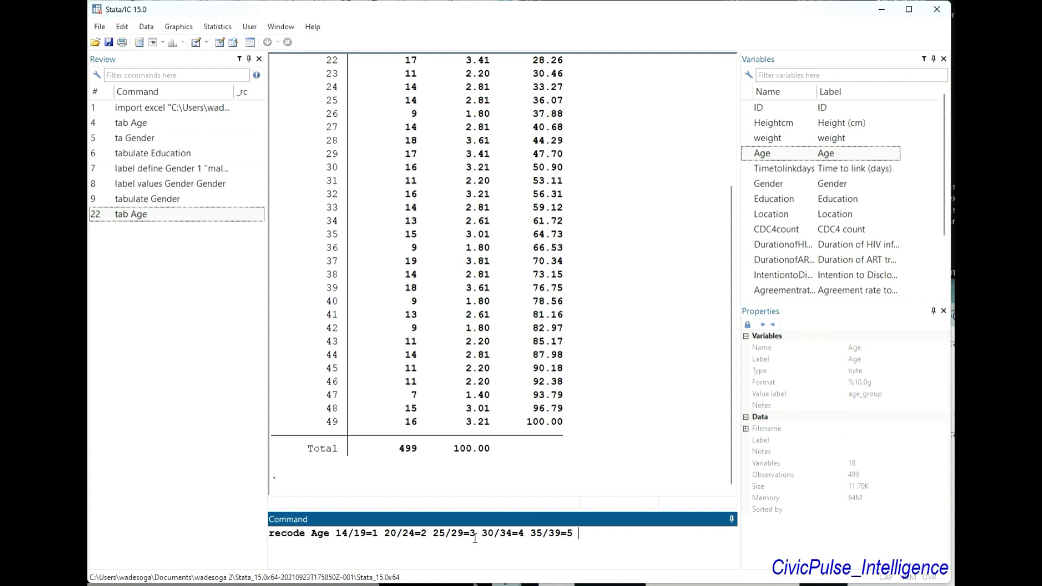
{"action": "type", "text": " 40/44=6 45"}
{"action": "type", "text": "/49=7,gen"}
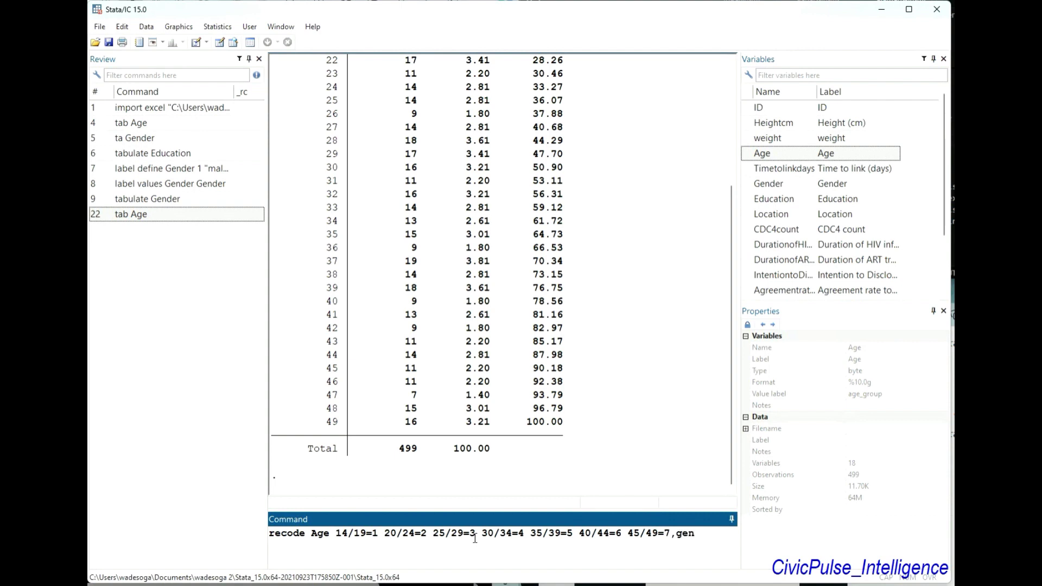
{"action": "type", "text": "(Age_group"}
{"action": "key", "text": "Return"}
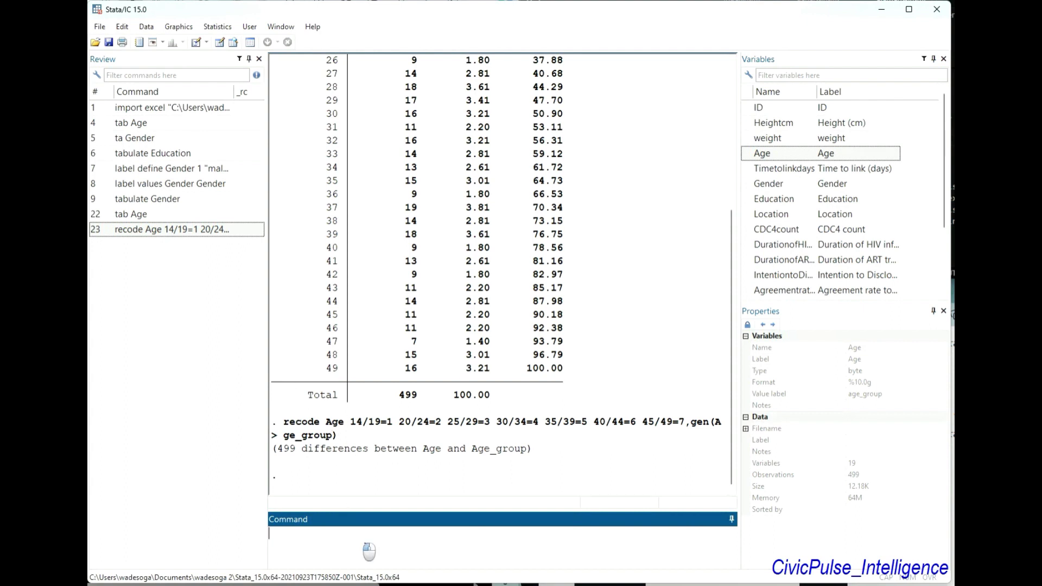
Define the value label Age_group as 1 "14-19" 2 "20-24" 3 "25-29" 4 "30-34" 5 "35-39" 6 "40-44" 7 "45-49"
{"action": "type", "text": "label define age"}
{"action": "key", "text": "BackSpace"}
{"action": "key", "text": "BackSpace"}
{"action": "key", "text": "BackSpace"}
{"action": "type", "text": "Age_group"}
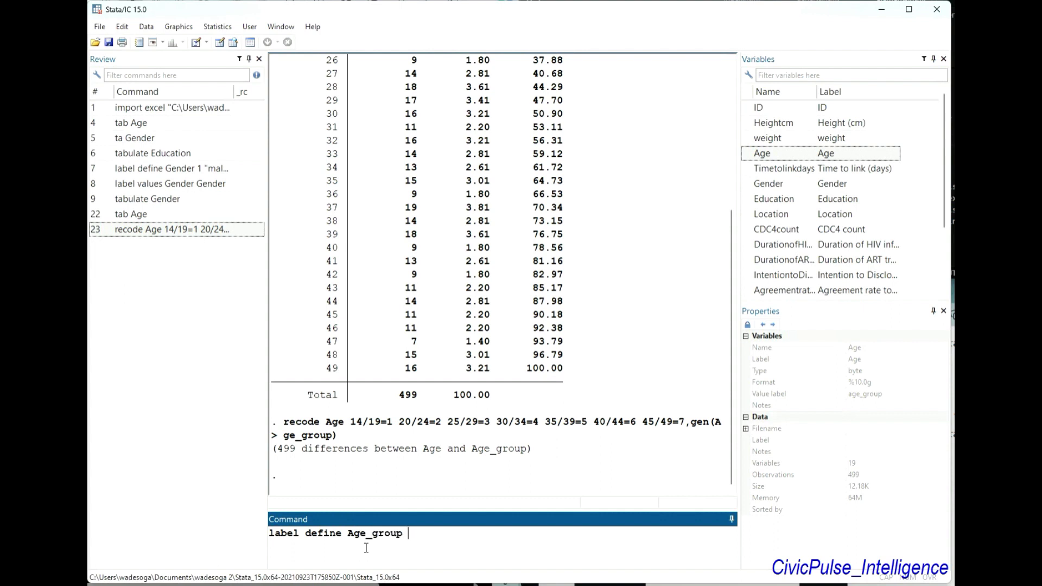
{"action": "type", "text": " 1 \"14-19\""}
{"action": "type", "text": "2 \"20-24\" 3"}
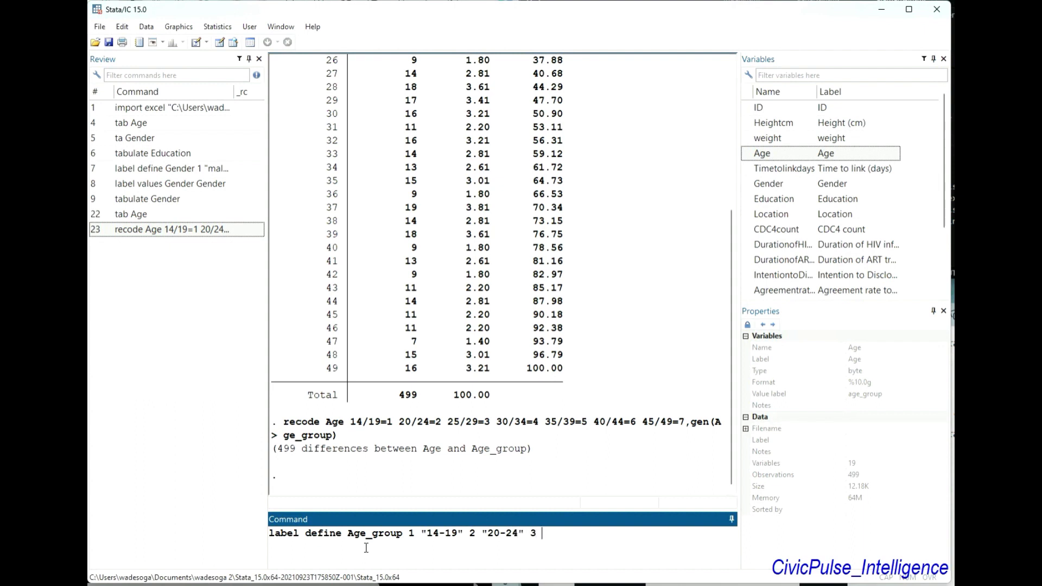
{"action": "type", "text": " \"25-3"}
{"action": "key", "text": "BackSpace"}
{"action": "type", "text": "2"}
{"action": "type", "text": "9"}
{"action": "type", "text": "\""}
{"action": "type", "text": " 4 "}
{"action": "type", "text": "\""}
{"action": "type", "text": "3"}
{"action": "key", "text": "BackSpace"}
{"action": "type", "text": "30-34\" 5 \"35"}
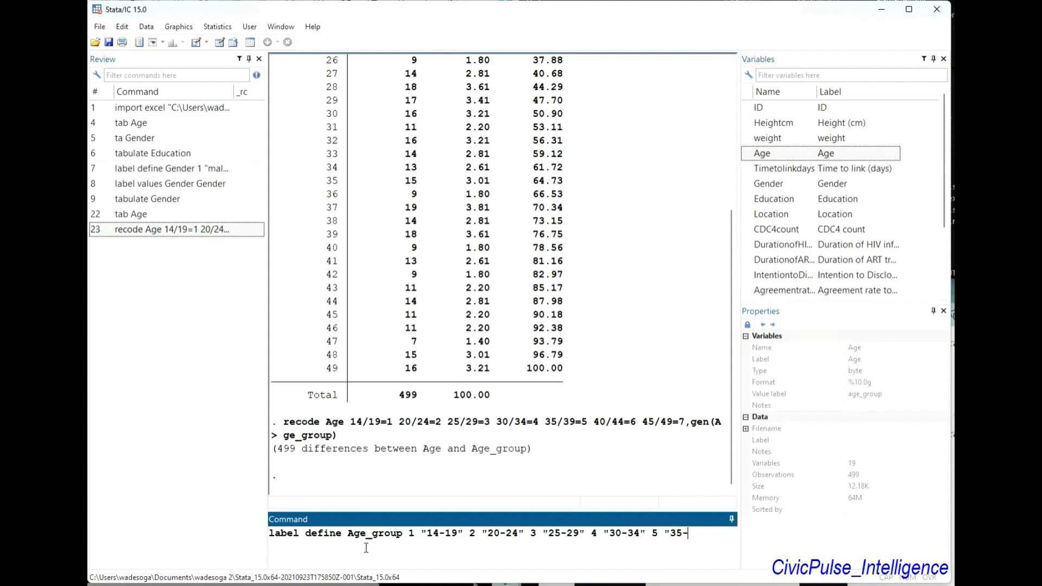
{"action": "type", "text": "-39\" 6 \"40-44\" 7 \"45-49\""}
{"action": "key", "text": "Return"}
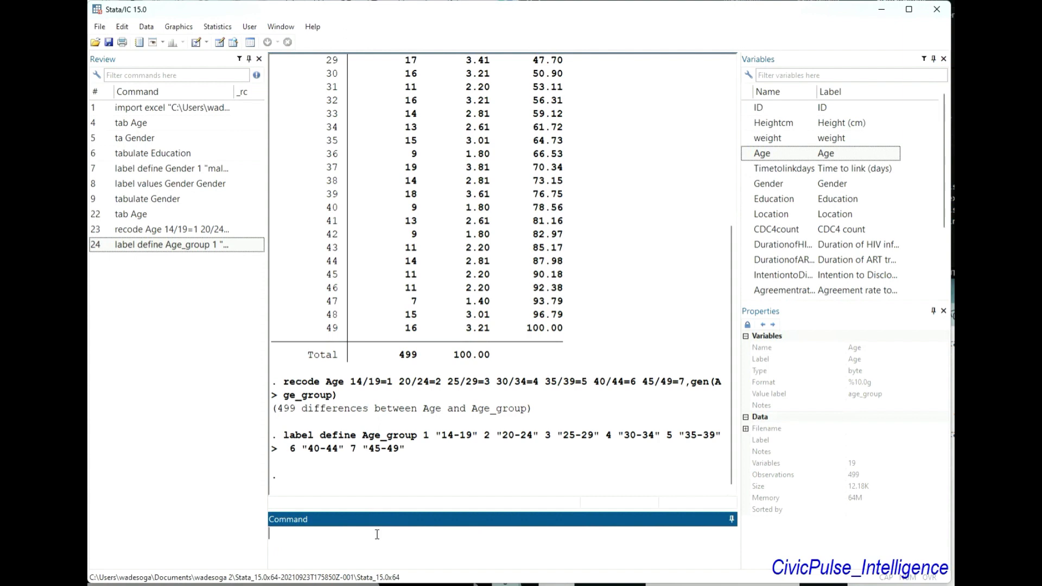
Assign the value label named Age to the Age_group variable with the label values command
{"action": "type", "text": "lab"}
{"action": "key", "text": "BackSpace"}
{"action": "type", "text": "bel values Age_group"}
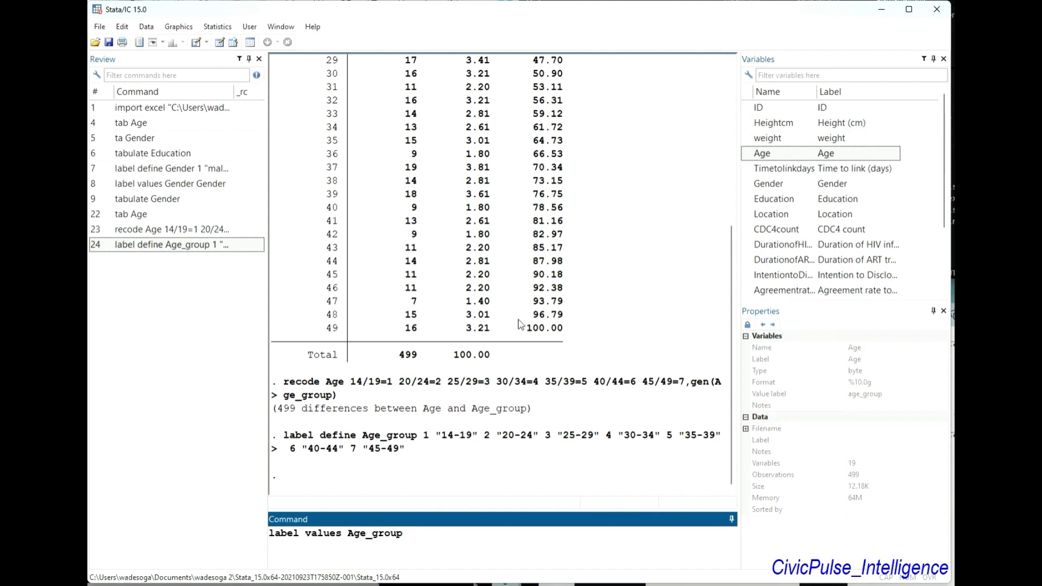
{"action": "double_click", "coordinate": [750, 110]}
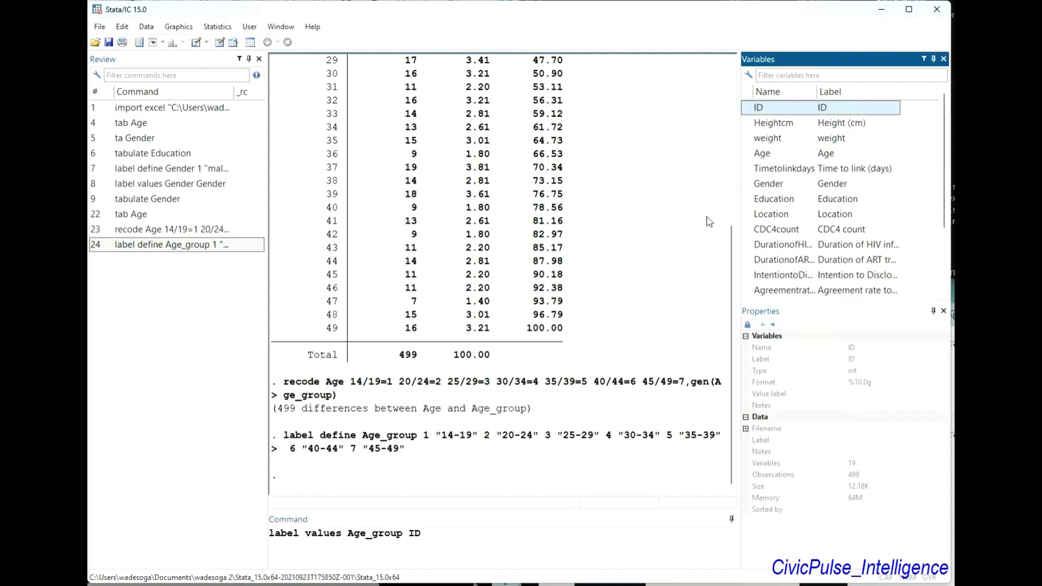
{"action": "left_click", "coordinate": [461, 543]}
{"action": "key", "text": "BackSpace"}
{"action": "key", "text": "BackSpace"}
{"action": "key", "text": "BackSpace"}
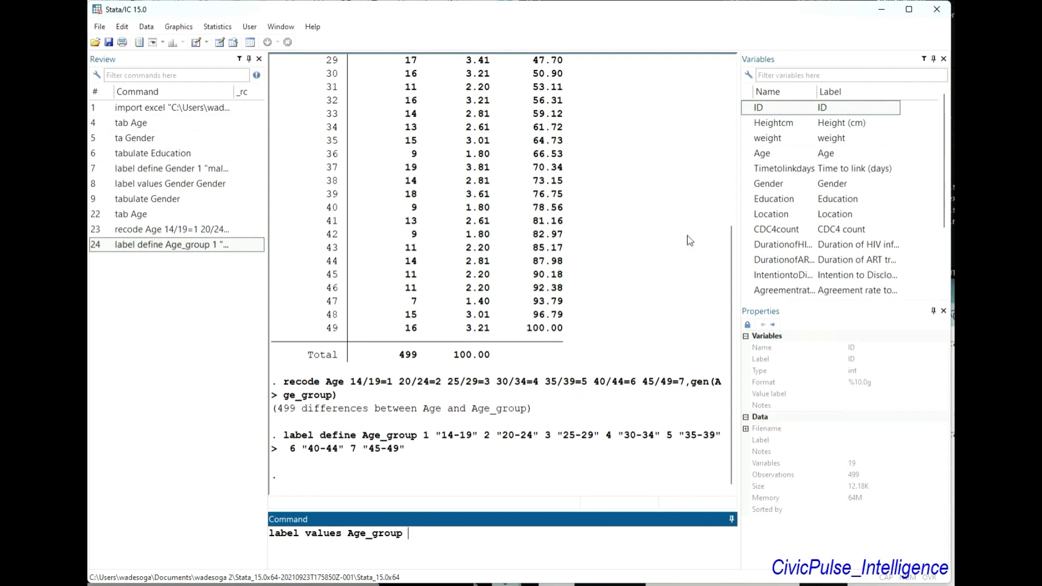
{"action": "left_click", "coordinate": [760, 157]}
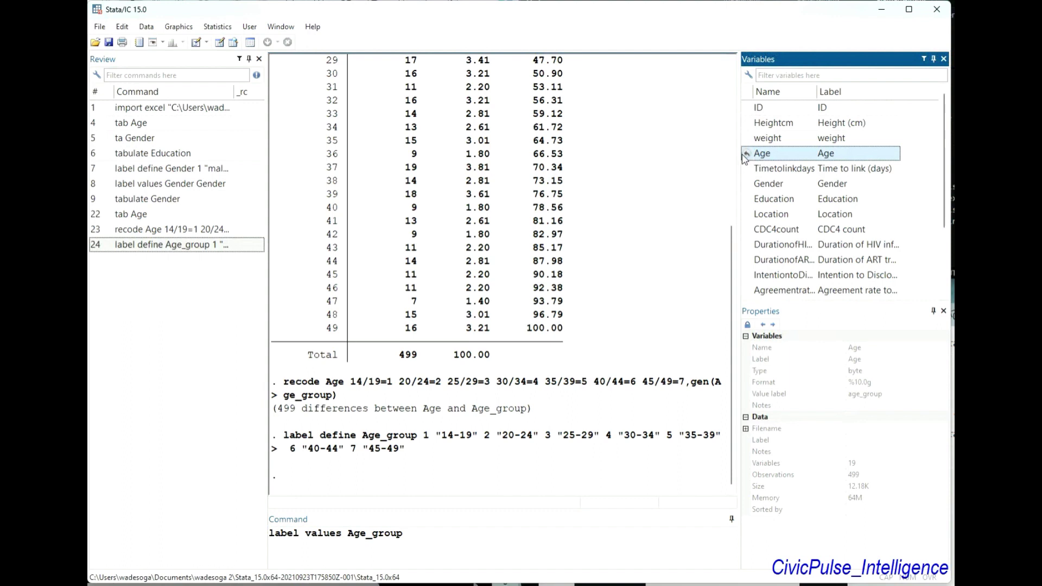
{"action": "left_click", "coordinate": [748, 154]}
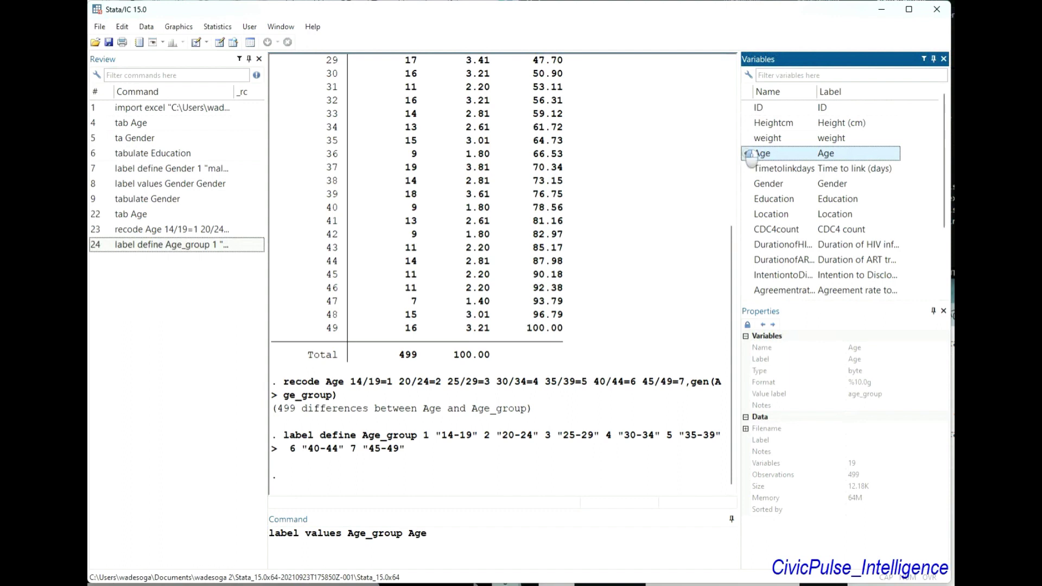
{"action": "left_click", "coordinate": [505, 541]}
{"action": "key", "text": "Return"}
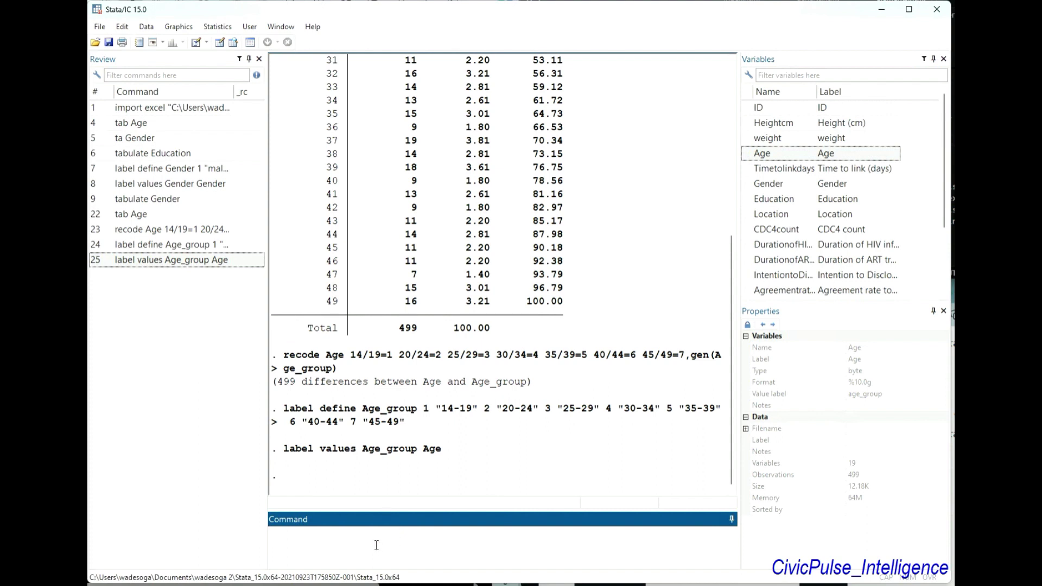
Tabulate Age again and check whether its frequency table shows the age-group labels
{"action": "type", "text": "tab age"}
{"action": "key", "text": "BackSpace"}
{"action": "key", "text": "BackSpace"}
{"action": "key", "text": "BackSpace"}
{"action": "left_click", "coordinate": [748, 154]}
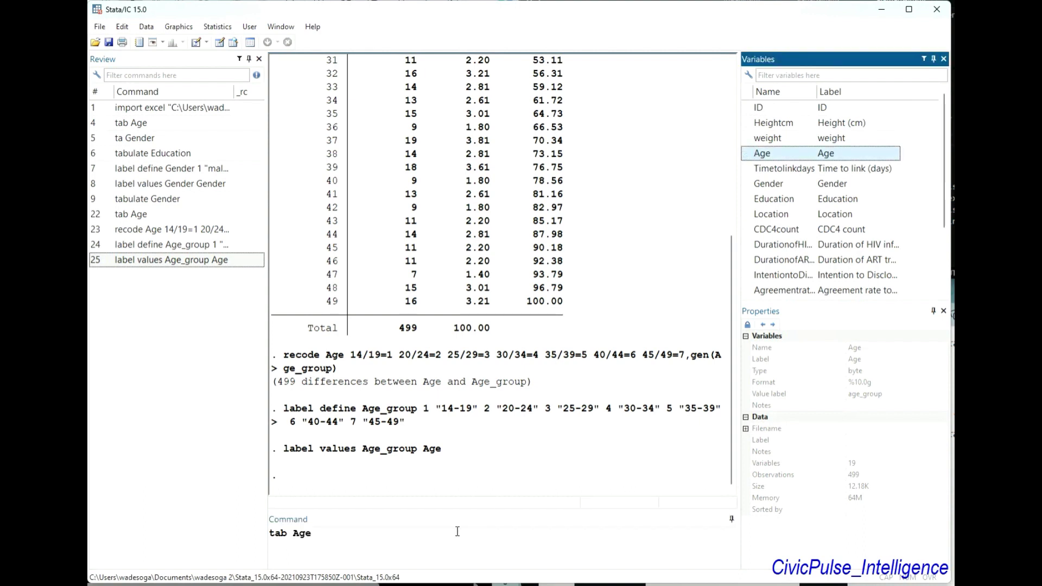
{"action": "key", "text": "Return"}
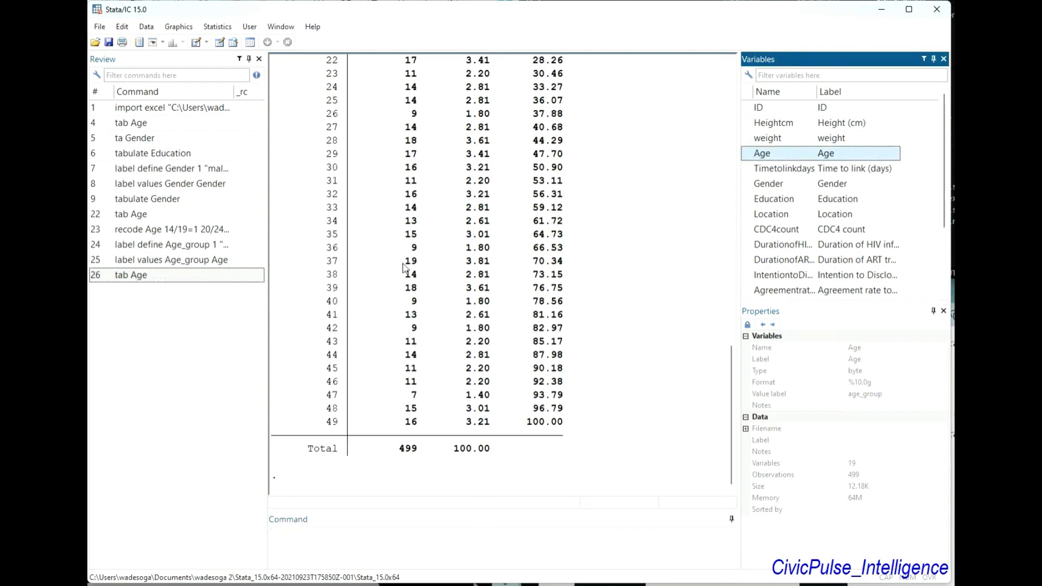
{"action": "scroll", "coordinate": [422, 341], "scroll_direction": "up", "scroll_amount": 8}
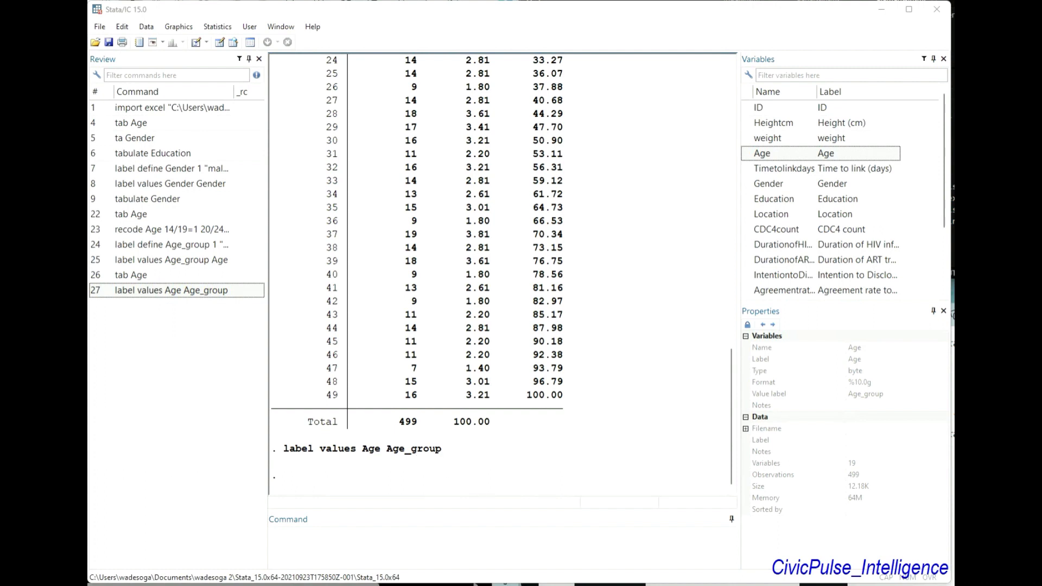
Tabulate Age and Age_group in turn and check which frequency table shows the age-group labels
{"action": "left_click", "coordinate": [319, 554]}
{"action": "type", "text": "ta"}
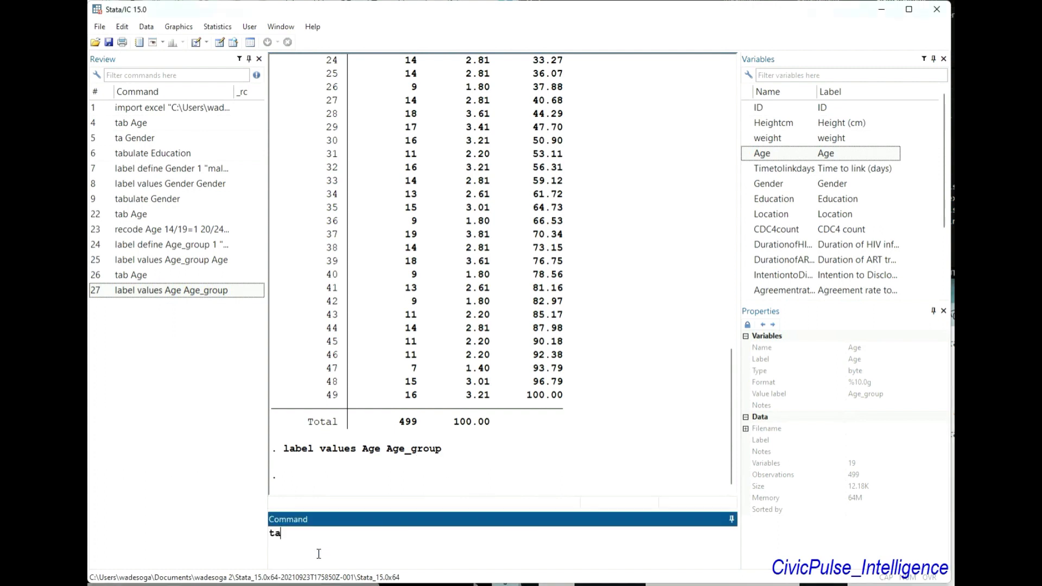
{"action": "type", "text": "b Age"}
{"action": "key", "text": "Return"}
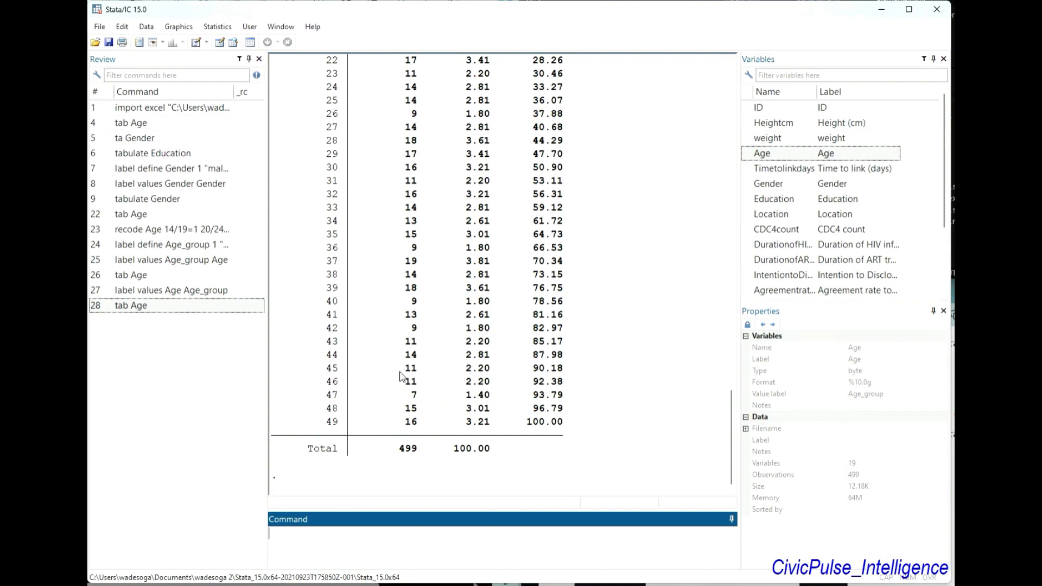
{"action": "scroll", "coordinate": [477, 399], "scroll_direction": "up", "scroll_amount": 3}
{"action": "scroll", "coordinate": [477, 399], "scroll_direction": "down", "scroll_amount": 2}
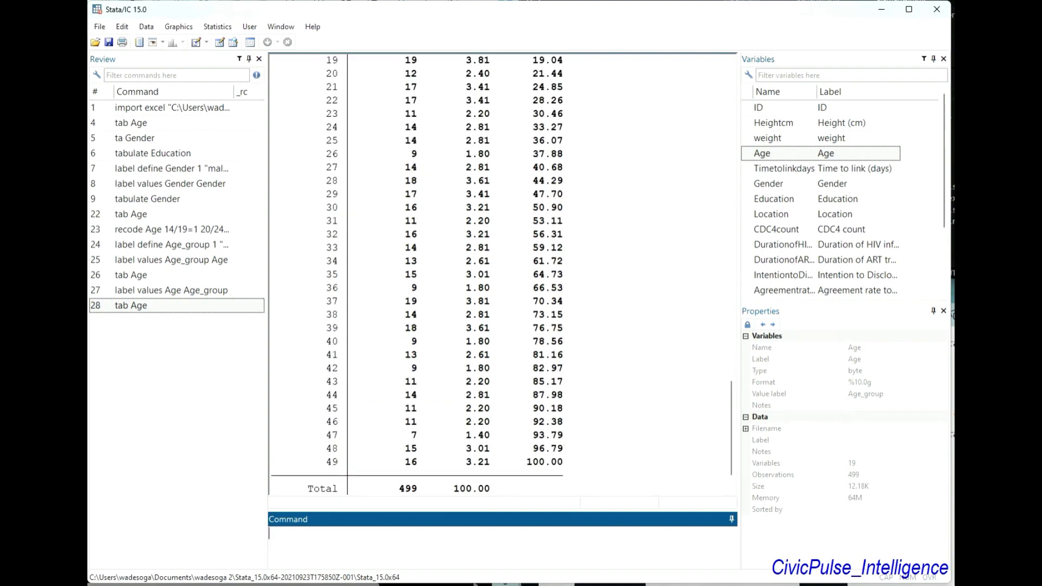
{"action": "key", "text": "alt+Tab"}
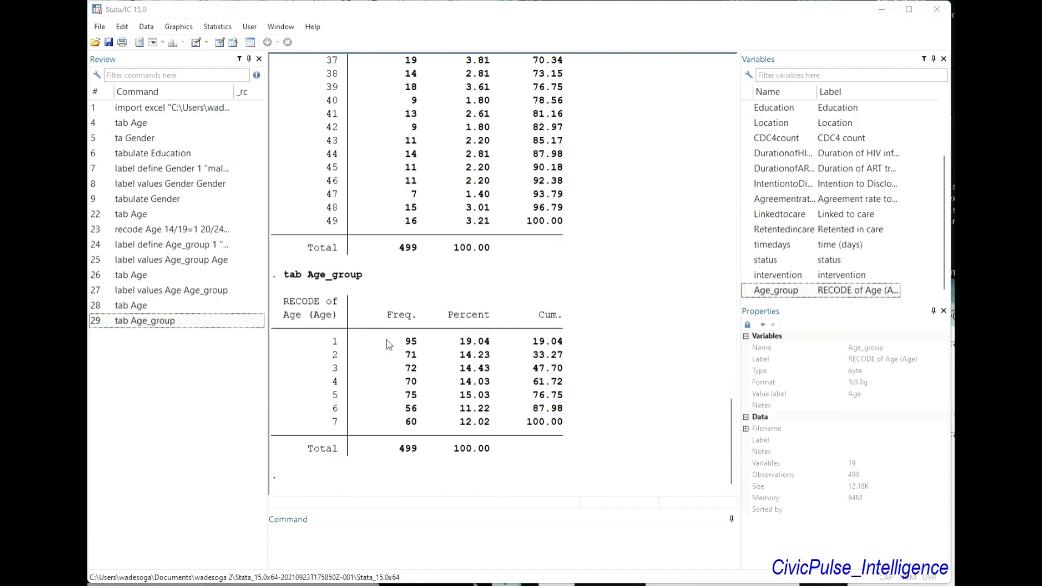
Assign the value label named Age_group to the Age_group variable with the label values command
{"action": "left_click", "coordinate": [303, 537]}
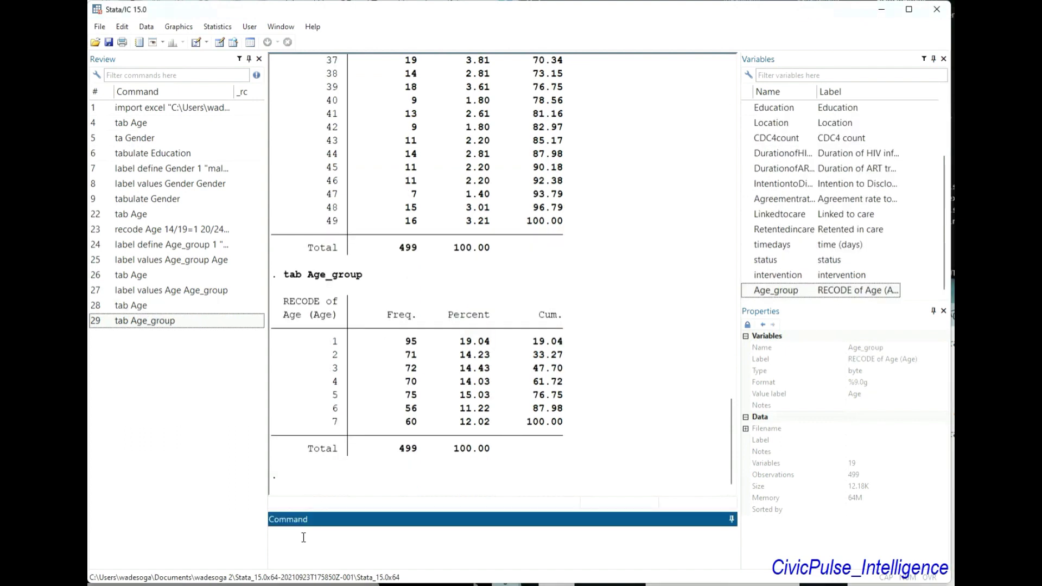
{"action": "type", "text": "label values Age_grou"}
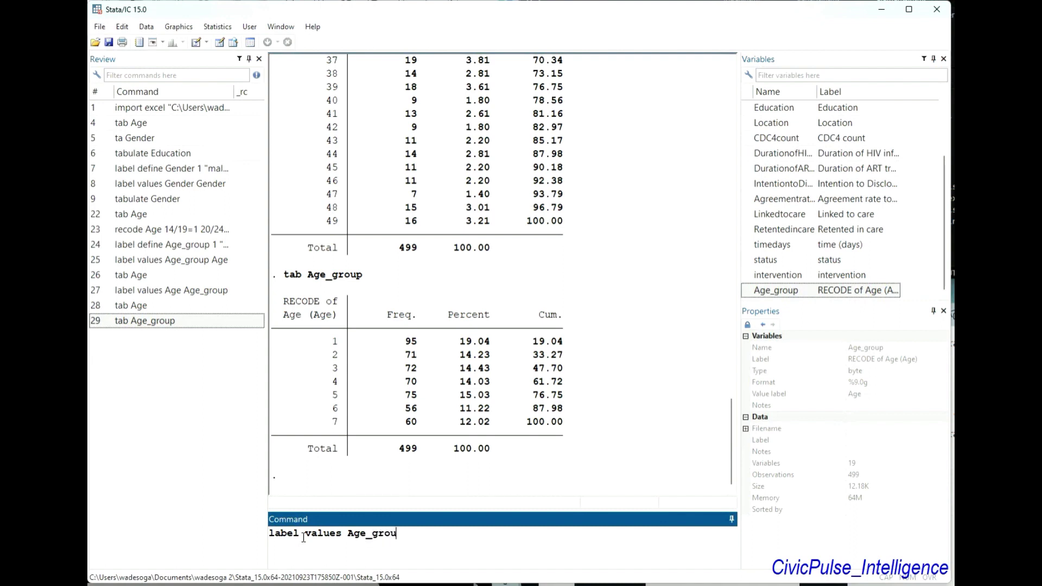
{"action": "type", "text": "p Age_group"}
{"action": "key", "text": "Return"}
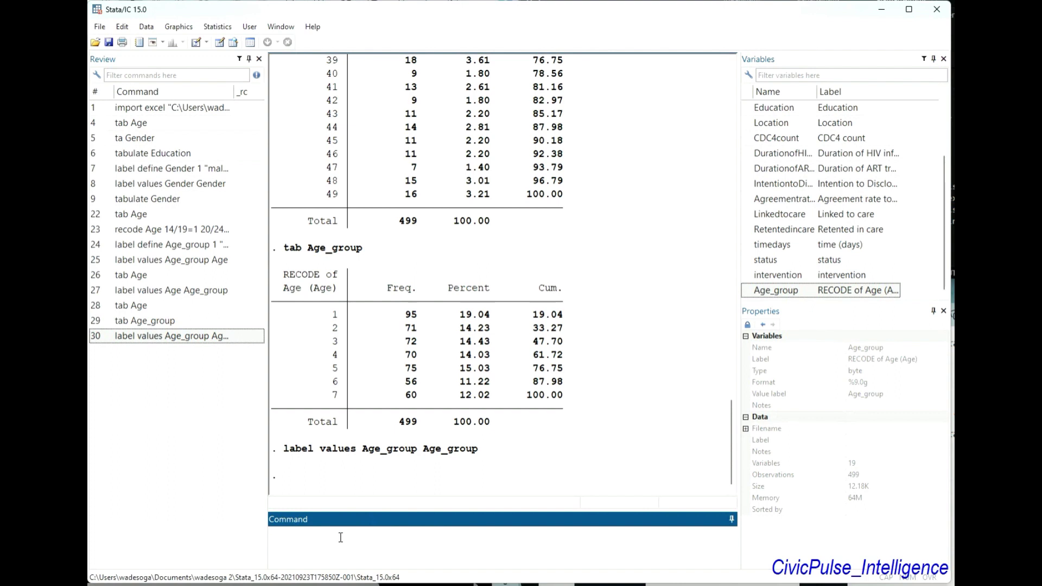
Tabulate the Age_group variable to produce its frequency table with the newly attached value labels
{"action": "type", "text": "tab"}
{"action": "double_click", "coordinate": [760, 292]}
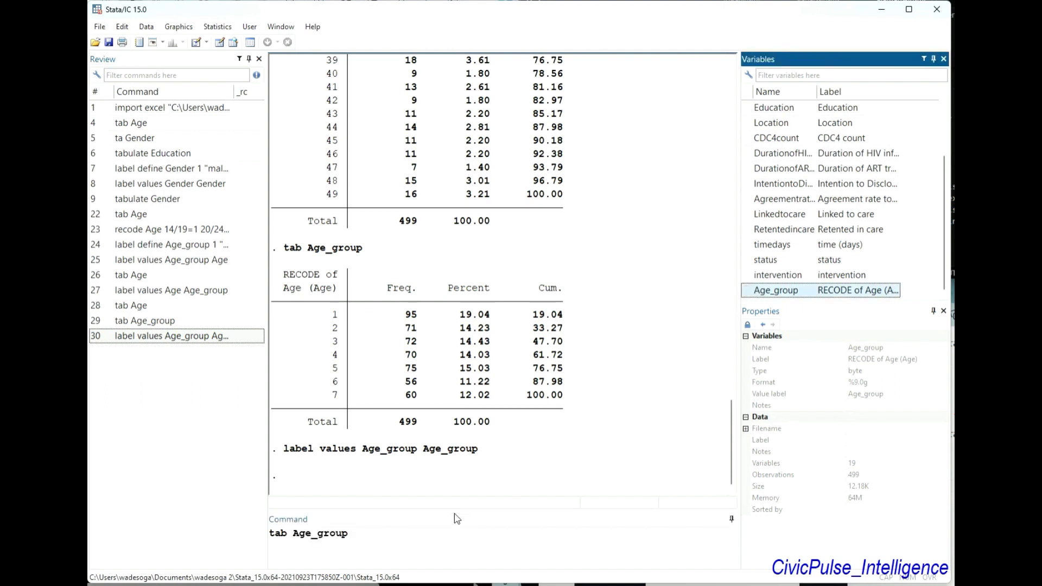
{"action": "key", "text": "Return"}
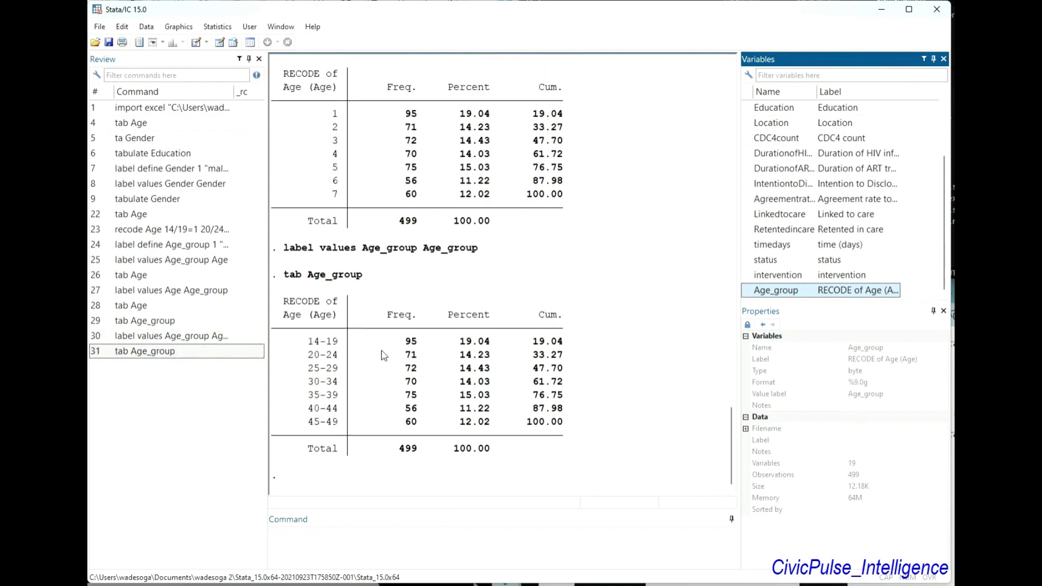